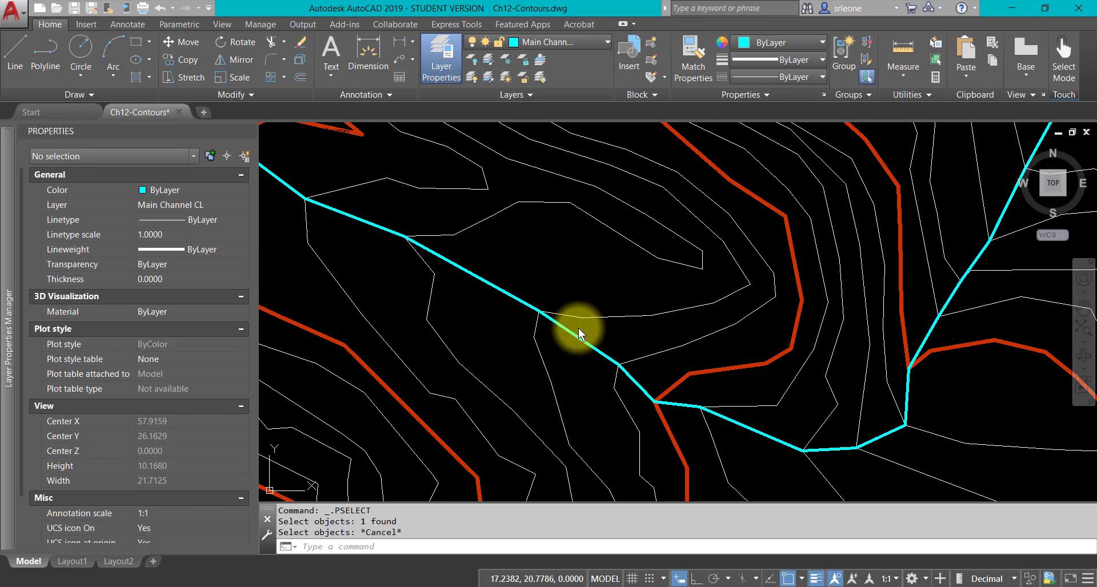
Step: Examine the main channel centerline against the contours from the front view to compare their elevations
scroll(578, 328, down, 4)
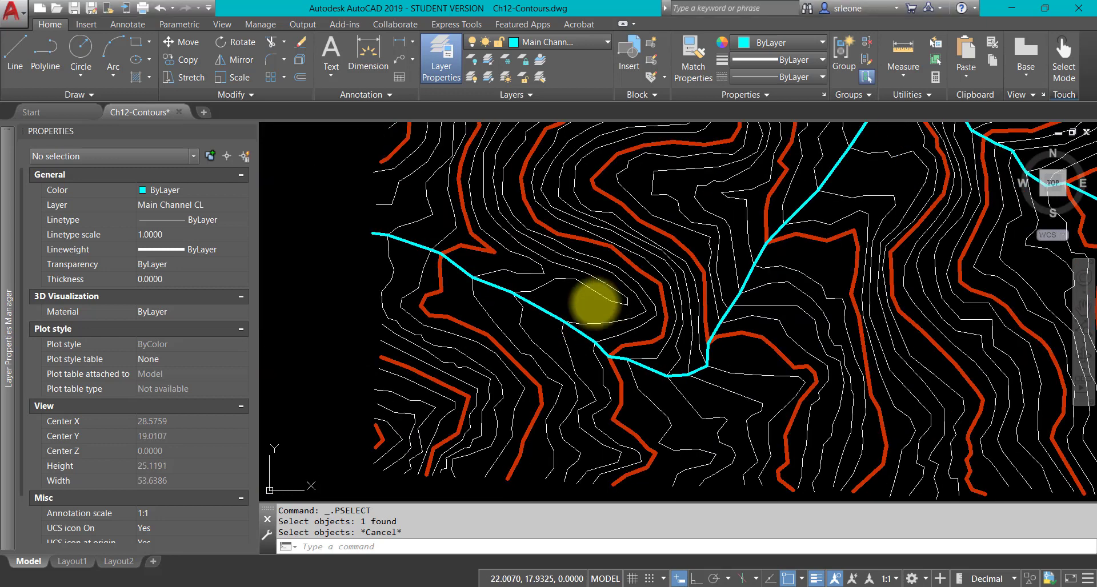
mouse_move(608, 272)
middle_down()
mouse_move(328, 345)
mouse_move(505, 280)
mouse_move(560, 286)
mouse_move(472, 305)
middle_up()
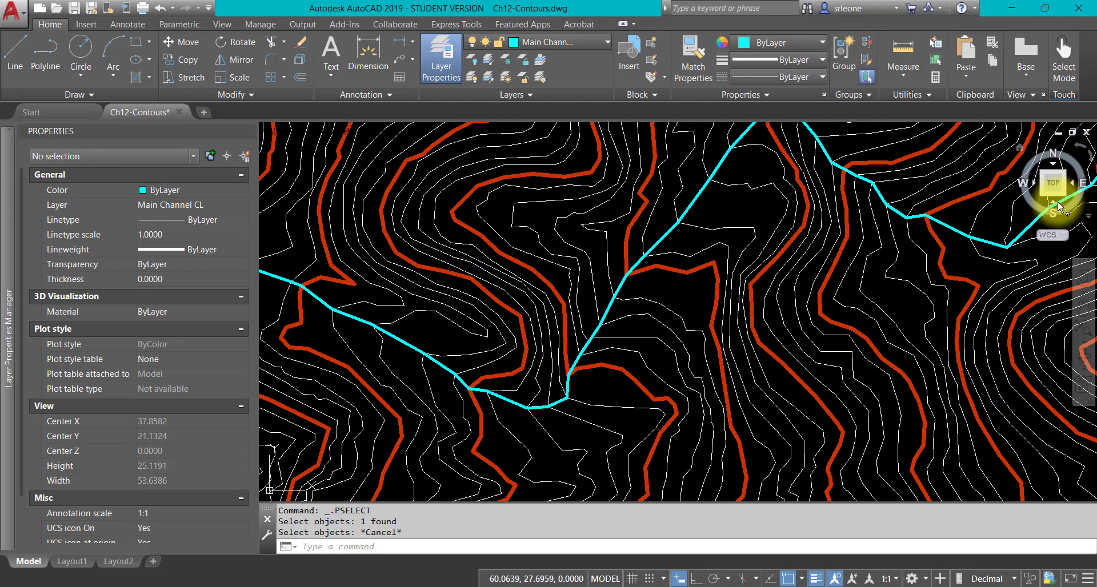
click(1053, 201)
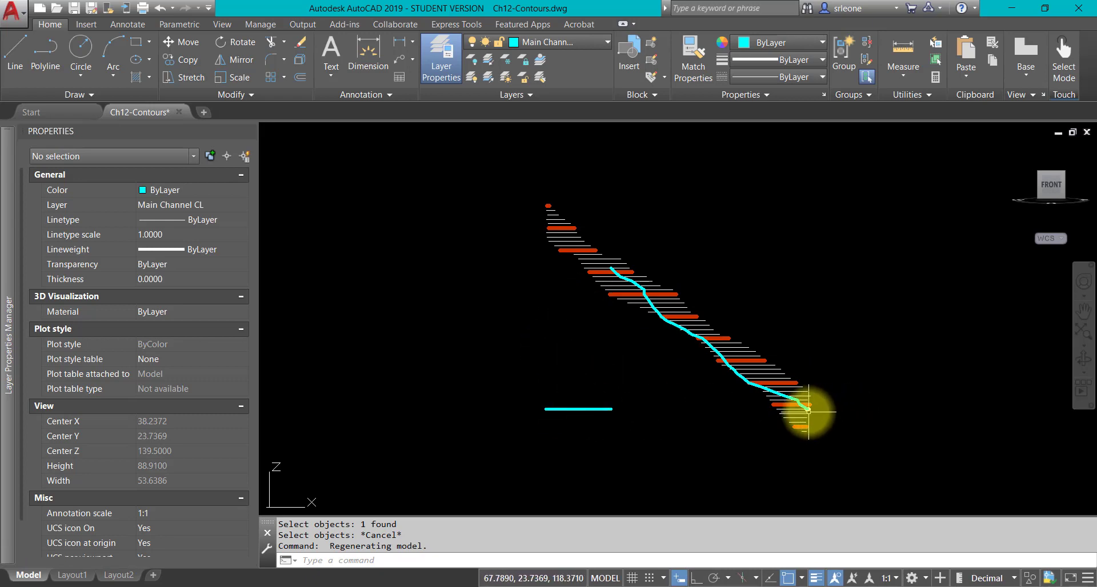
scroll(807, 409, down, 3)
middle_drag(800, 433, 662, 417)
scroll(662, 379, up, 5)
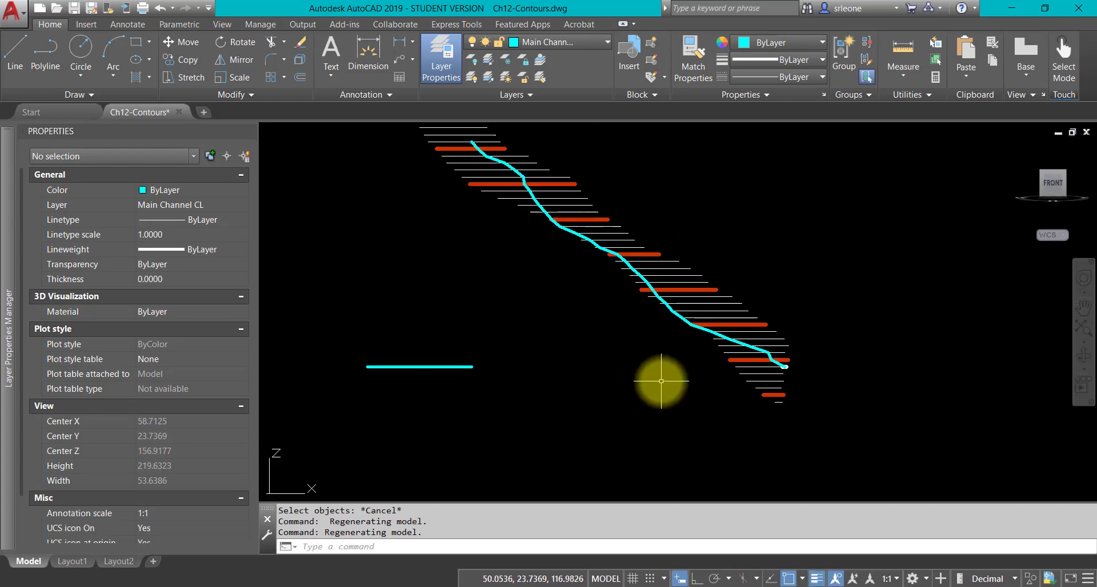
middle_drag(616, 343, 708, 412)
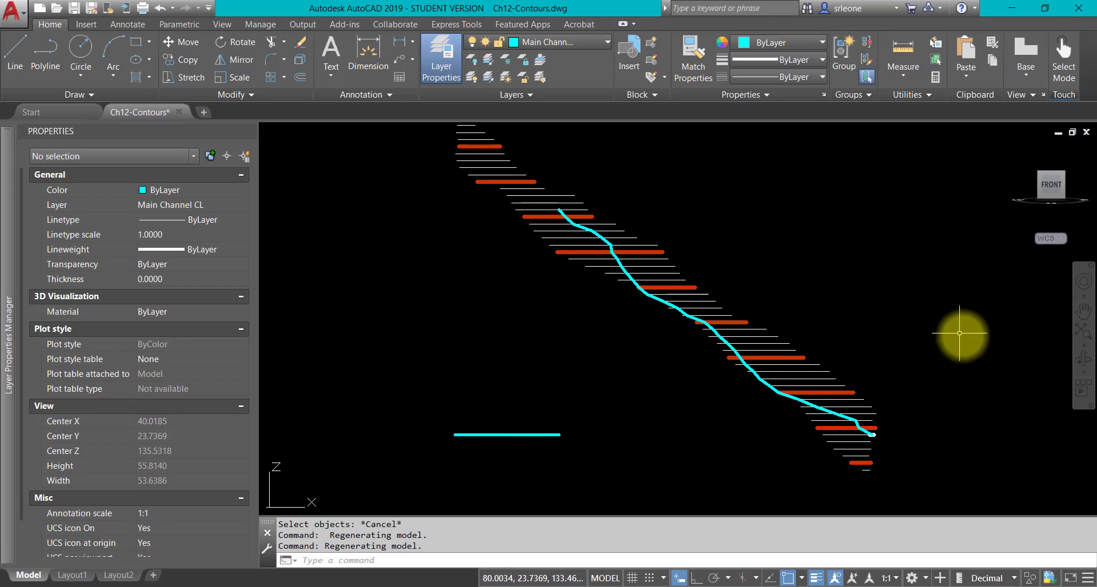
Step: Return to the top view and inspect the elevation of the index contour meeting the channel west of its southern bend
click(1048, 164)
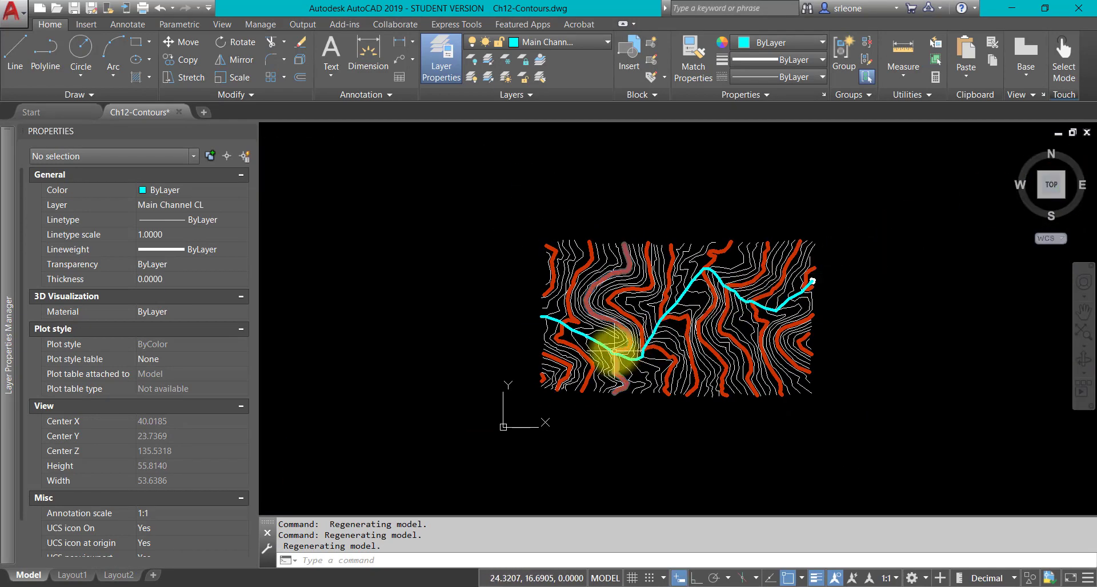
scroll(614, 343, up, 4)
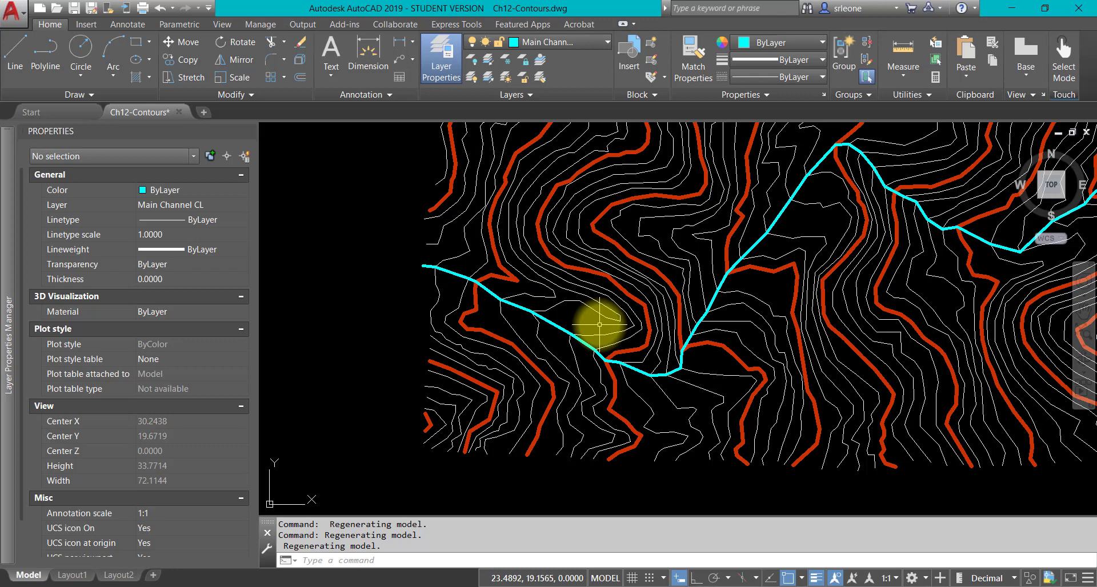
click(647, 341)
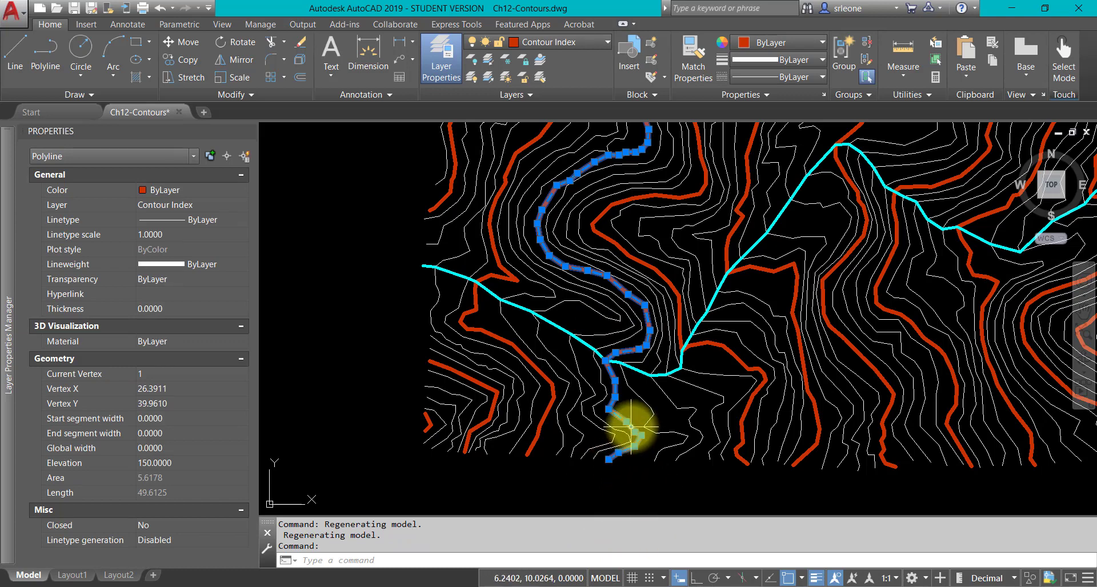
mouse_move(631, 426)
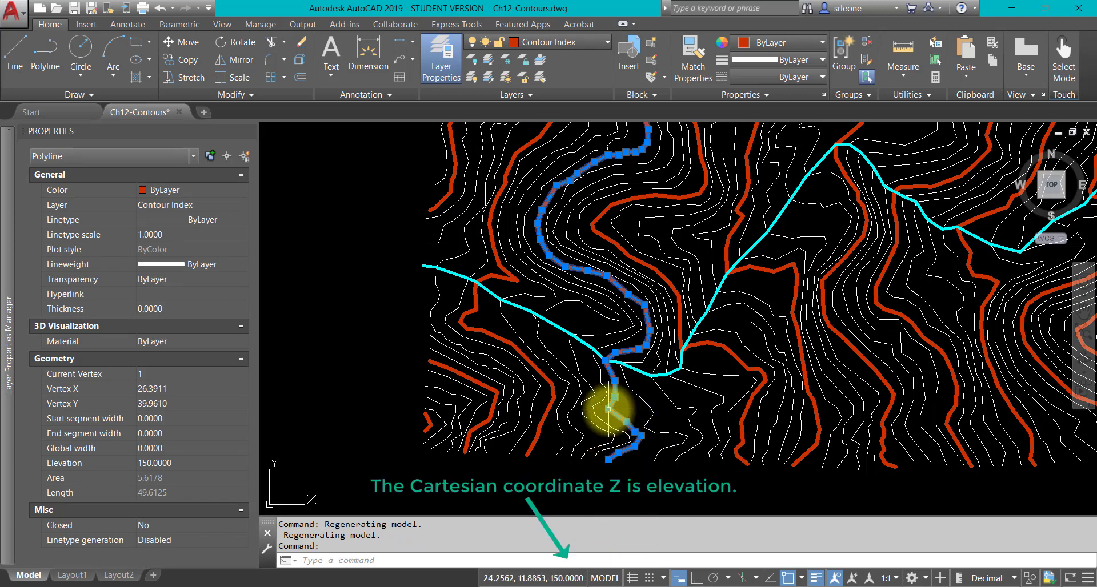
mouse_move(608, 409)
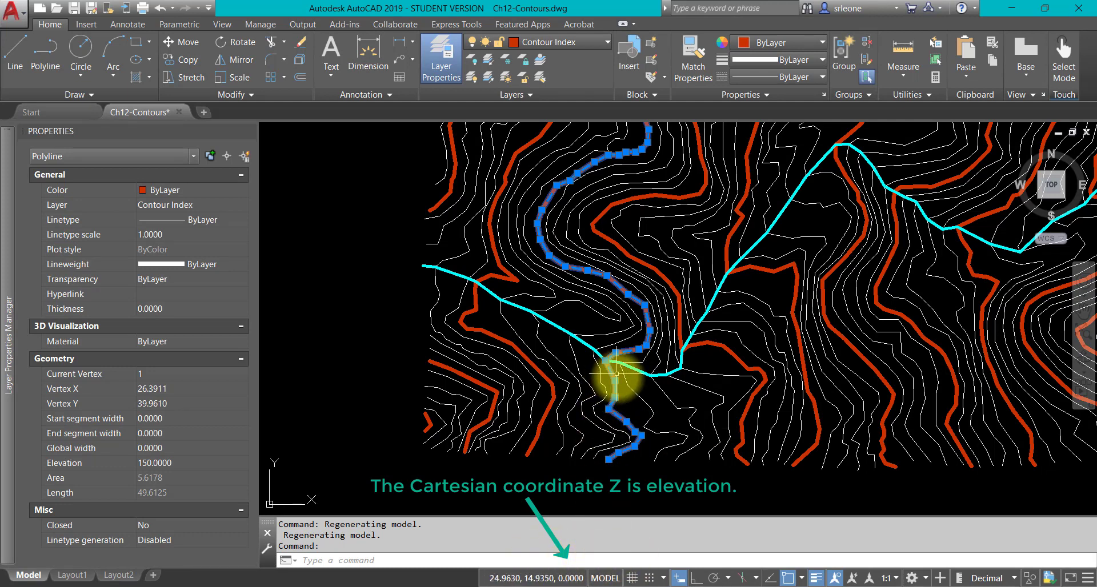
mouse_move(614, 381)
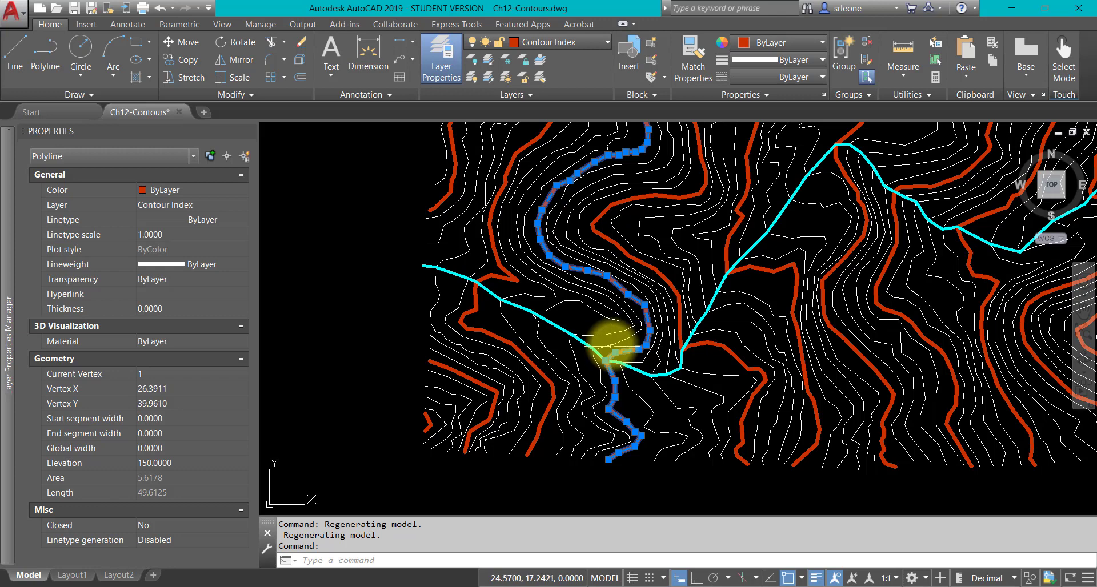
Step: Inspect the start and end Z values of the channel segment immediately west of the 150 ft index contour
click(223, 162)
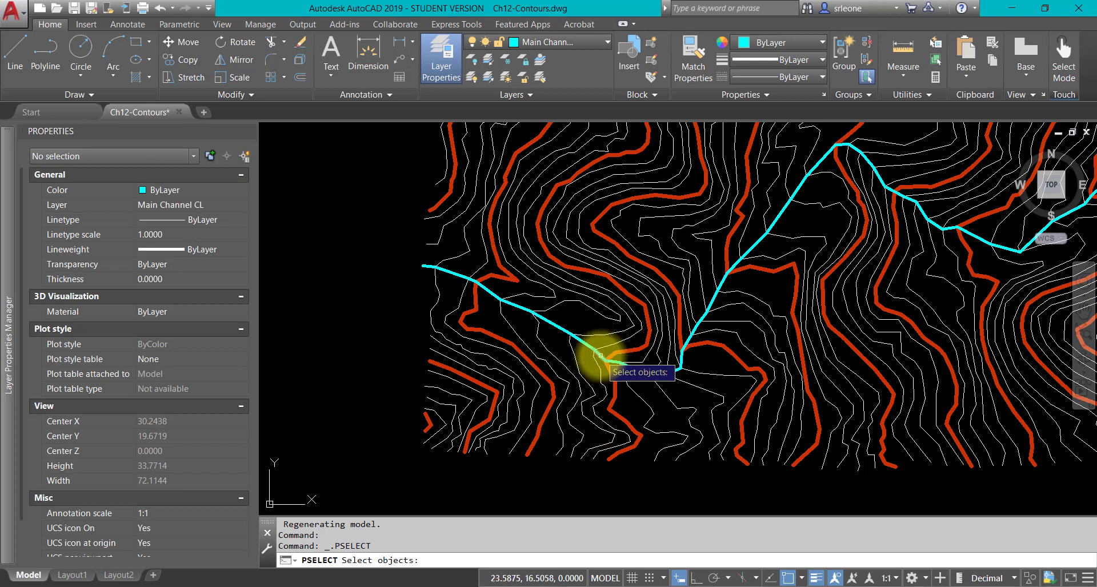
click(603, 351)
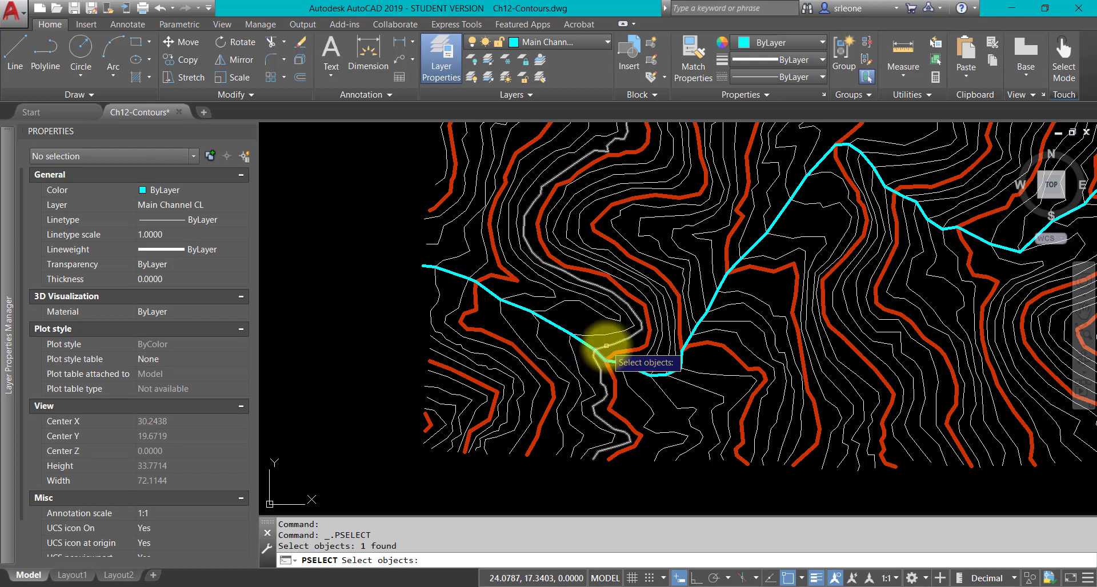
key(Return)
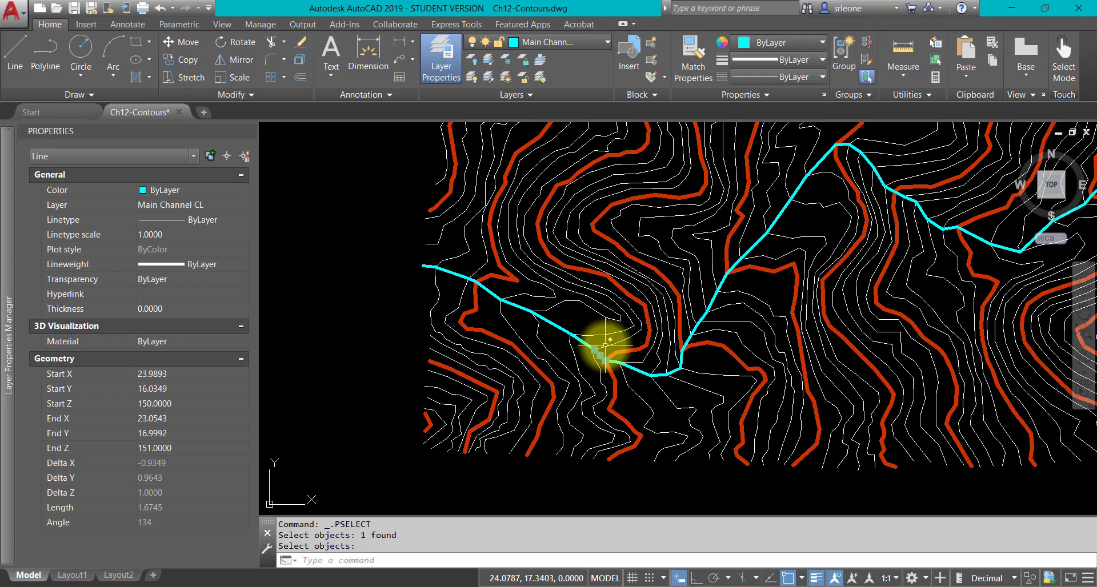
Step: Set the second channel segment west of the 150 ft index contour to Start Z 151 and End Z 152
click(227, 156)
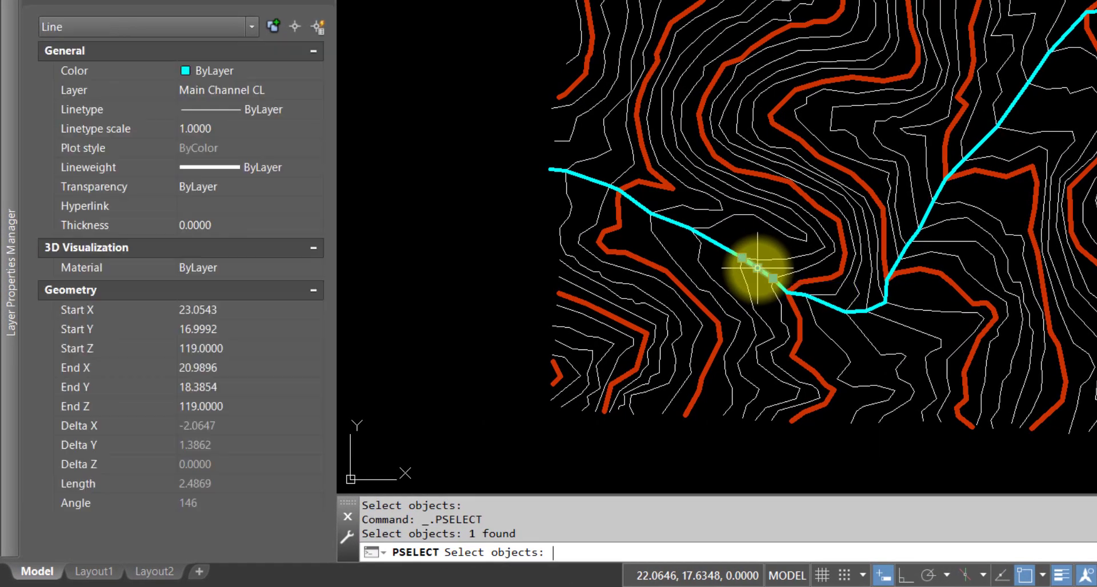
key(Return)
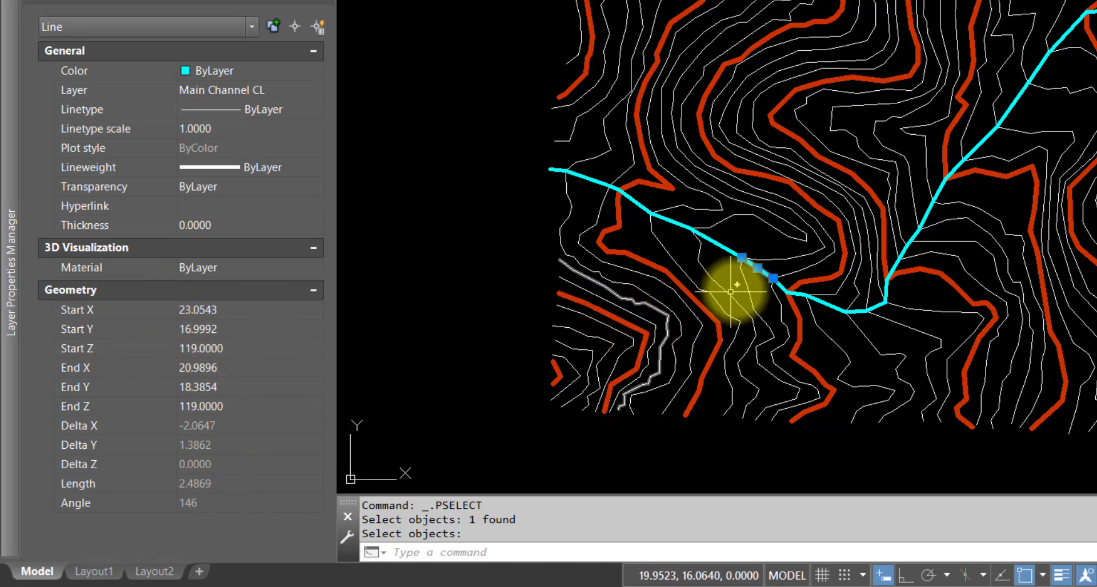
mouse_move(768, 283)
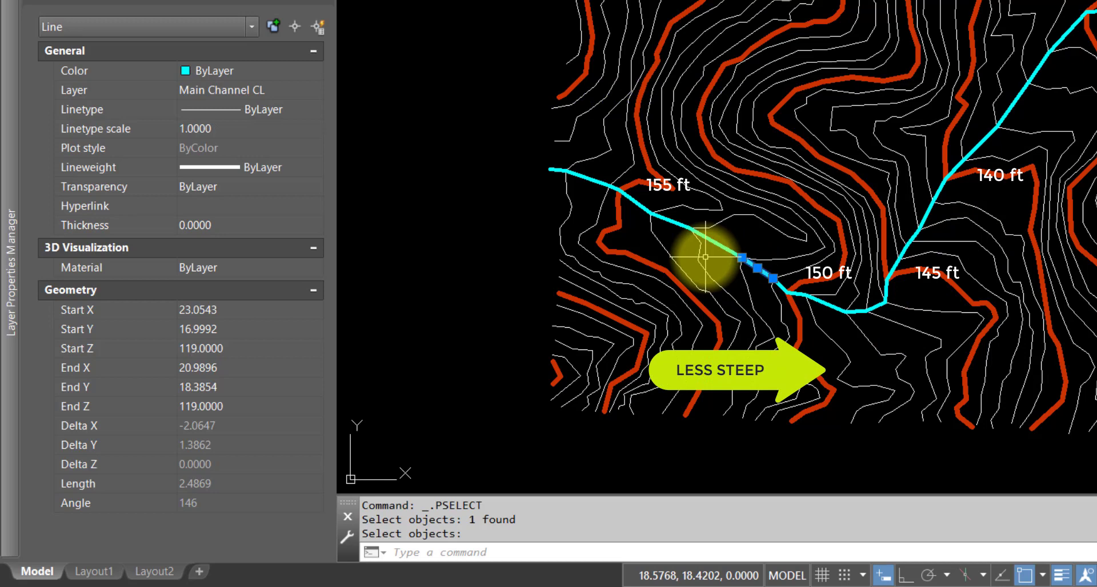
click(207, 347)
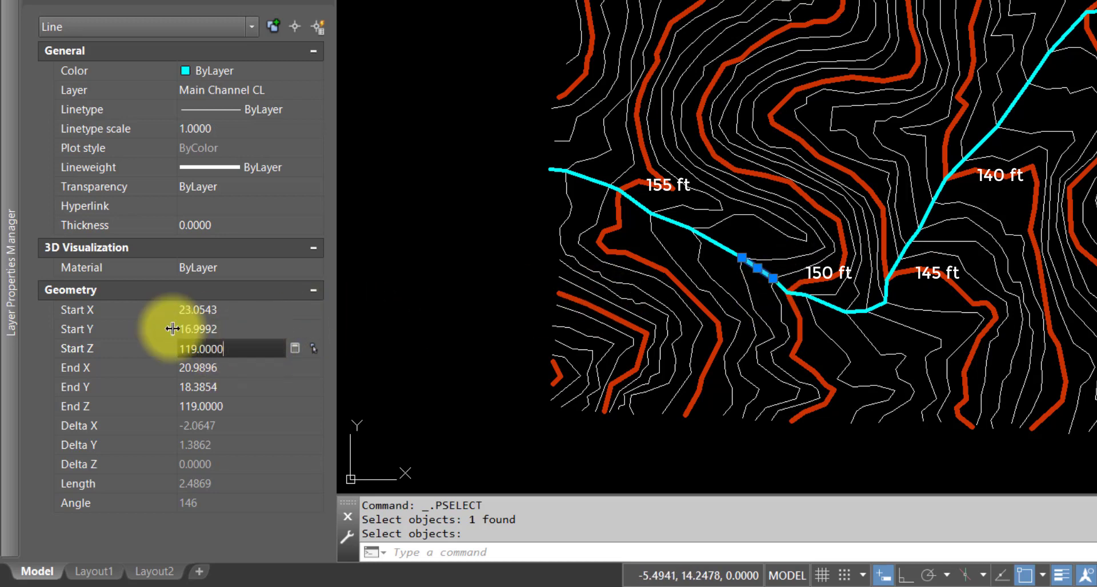
click(196, 349)
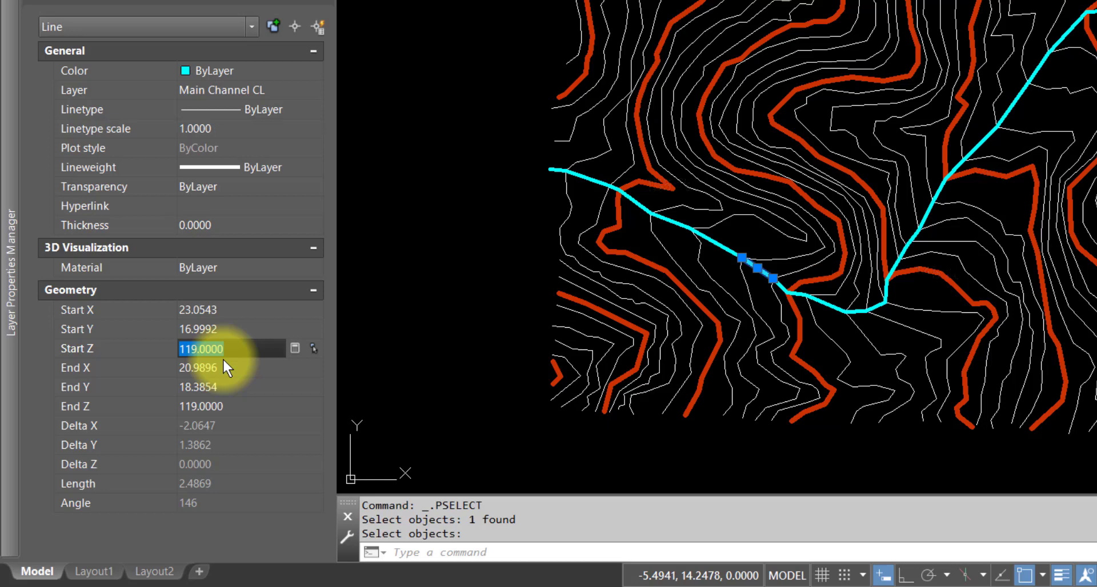
text(151)
key(Tab)
key(Tab)
key(Tab)
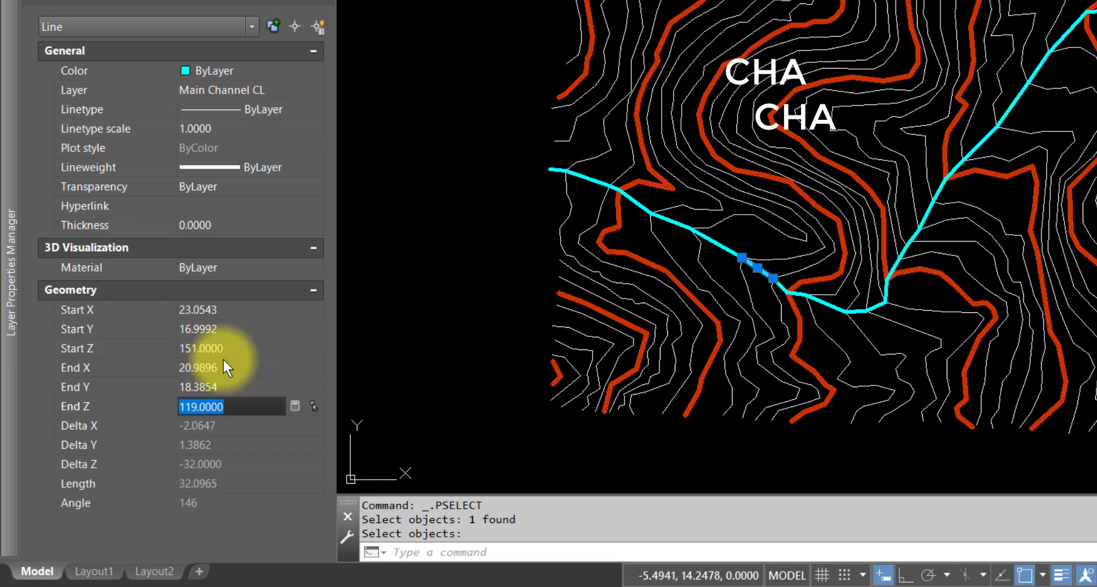
text(152)
key(Tab)
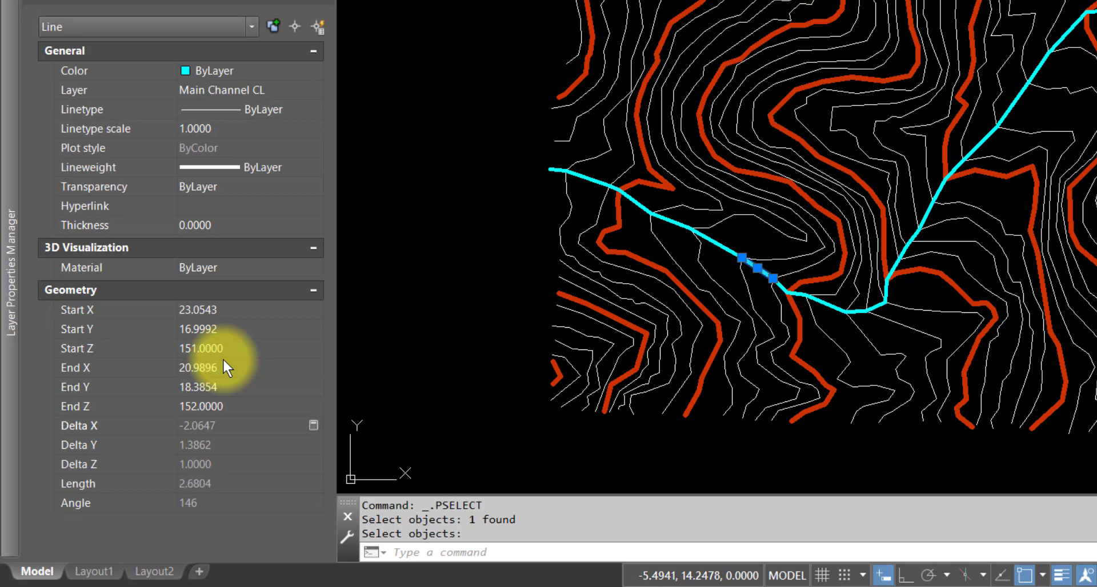
Step: Set the third channel segment west of the 150 ft index contour to Start Z 152 and End Z 153
click(294, 26)
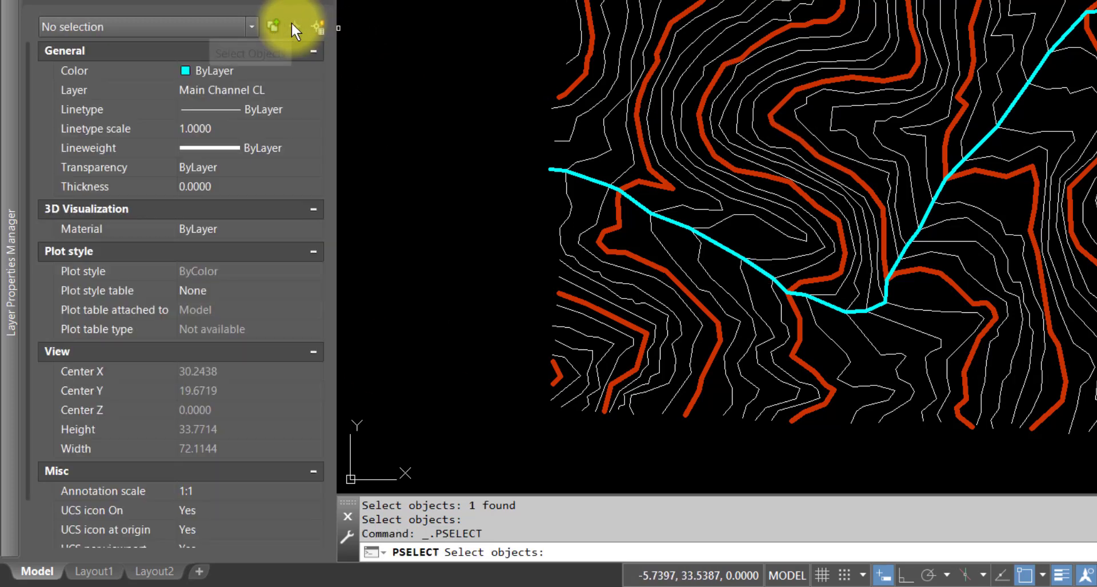
click(723, 246)
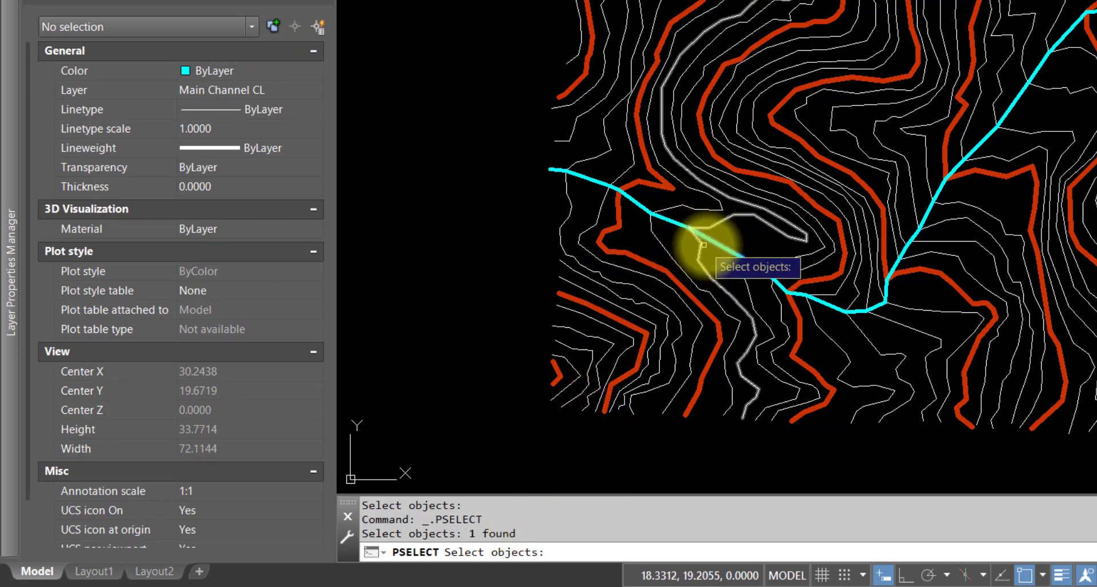
key(Return)
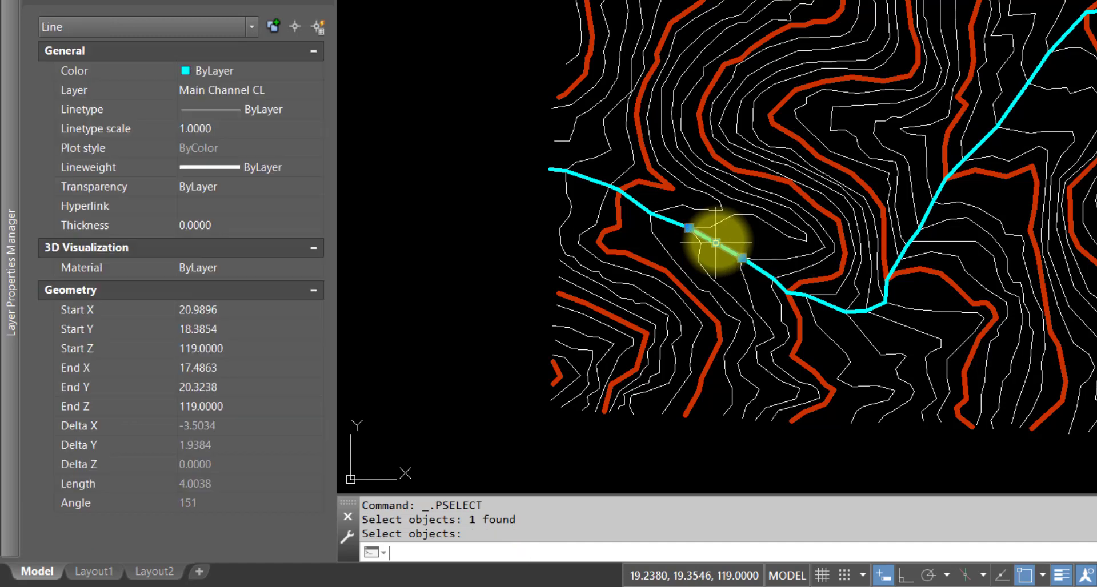
click(197, 347)
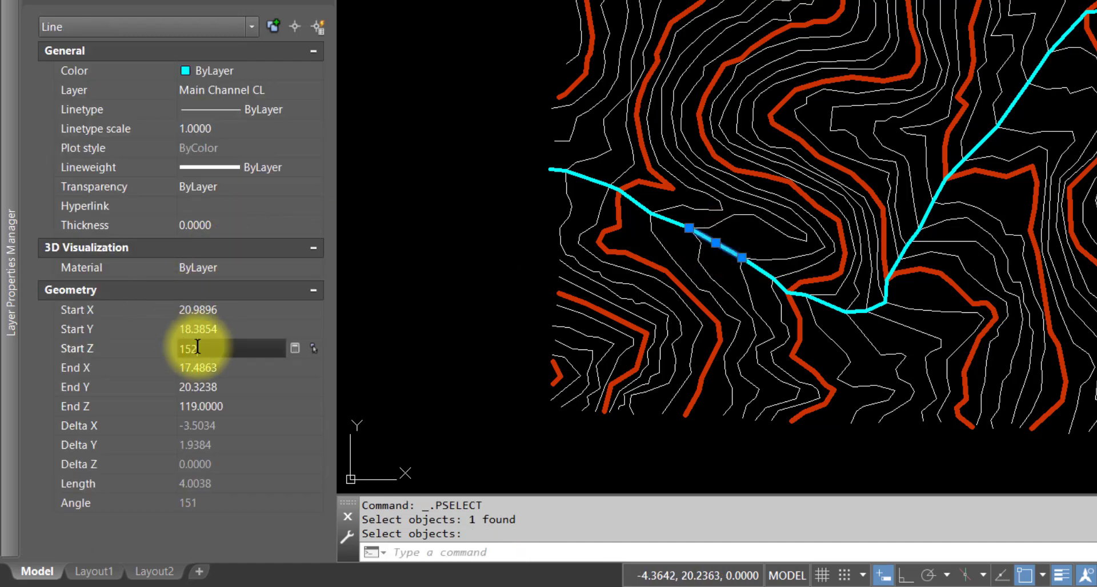
key(Tab)
key(Tab)
key(Tab)
text(15)
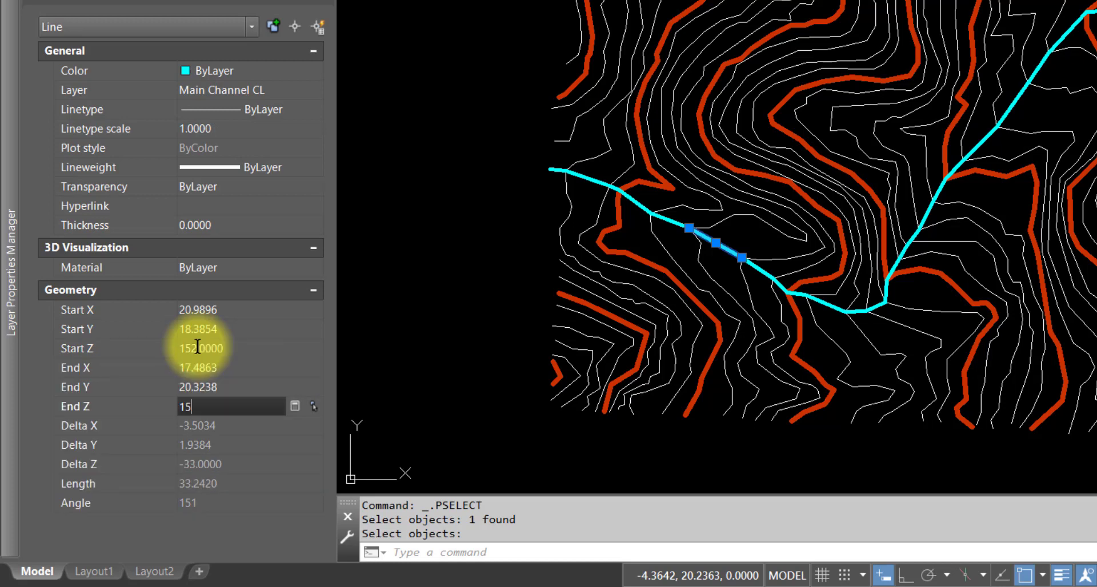
text(3)
key(Return)
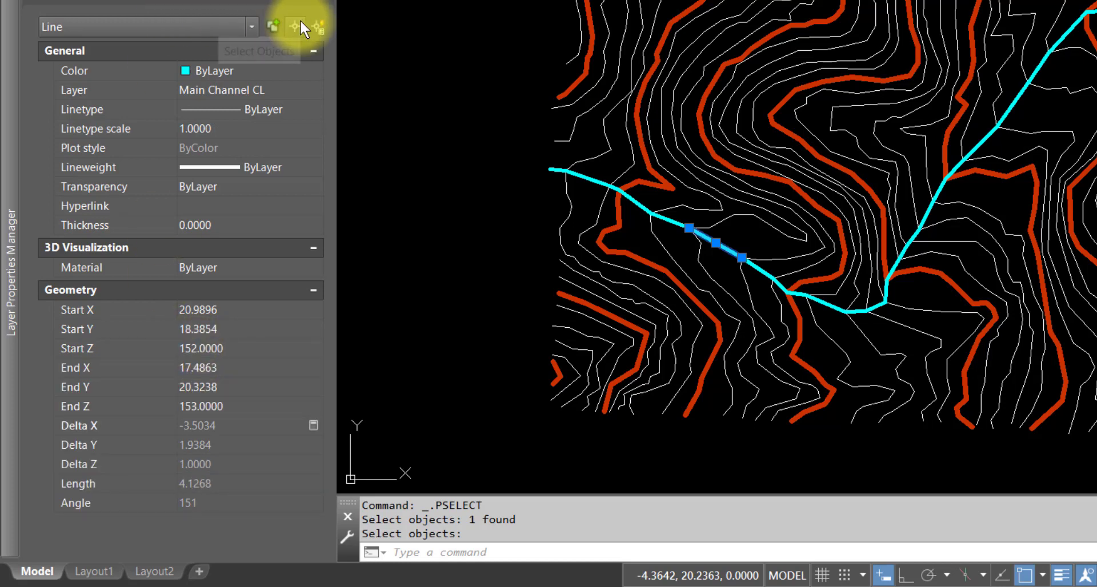
Step: Set the fourth channel segment west of the 150 ft index contour to Start Z 153 and End Z 154
click(301, 23)
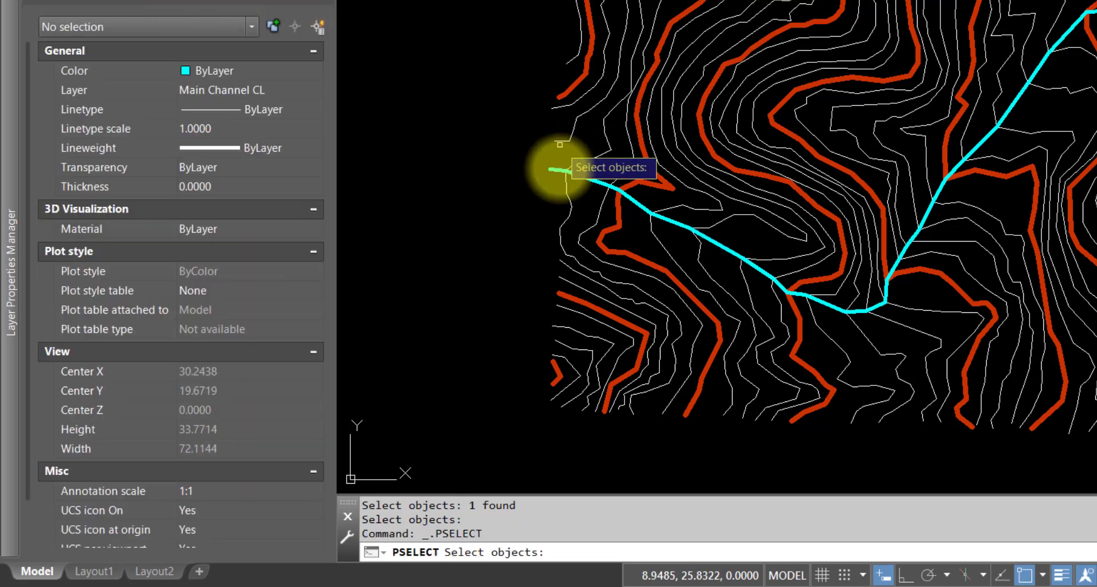
click(669, 218)
key(Return)
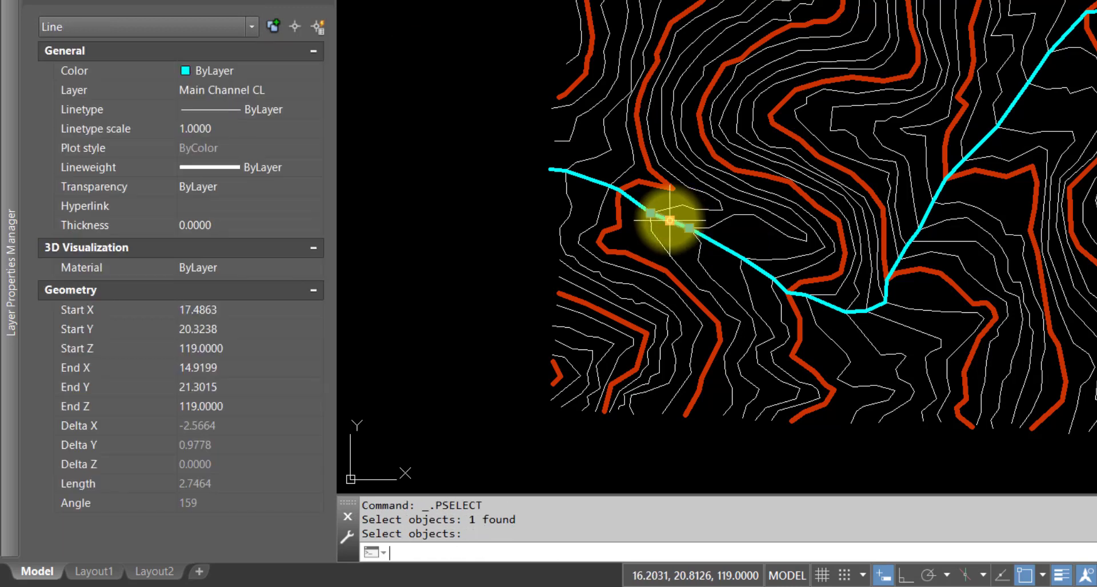
click(208, 347)
text(153)
key(Tab)
key(Tab)
key(Tab)
text(154)
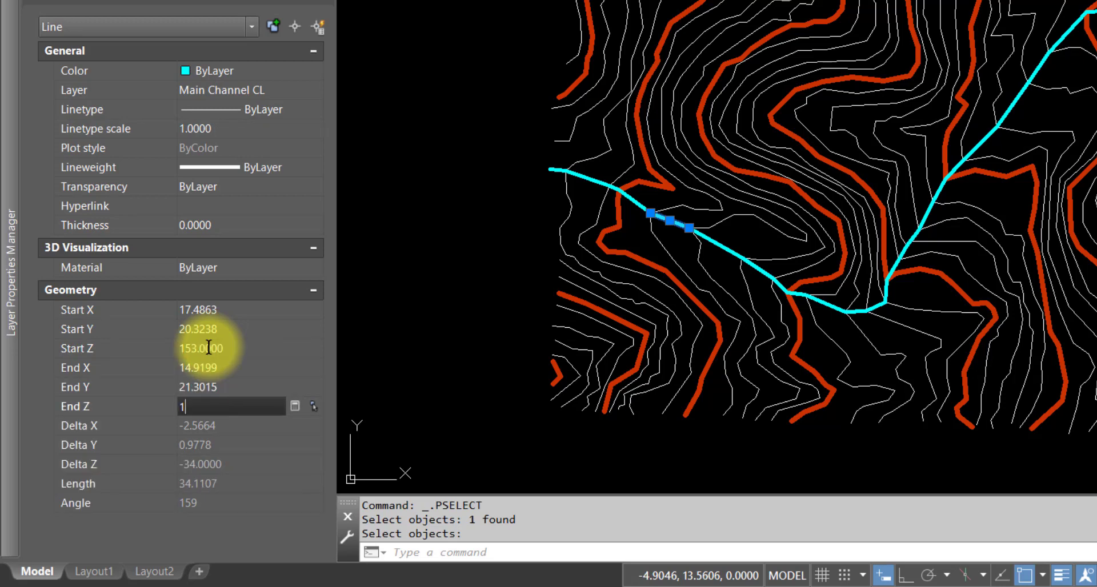
key(Tab)
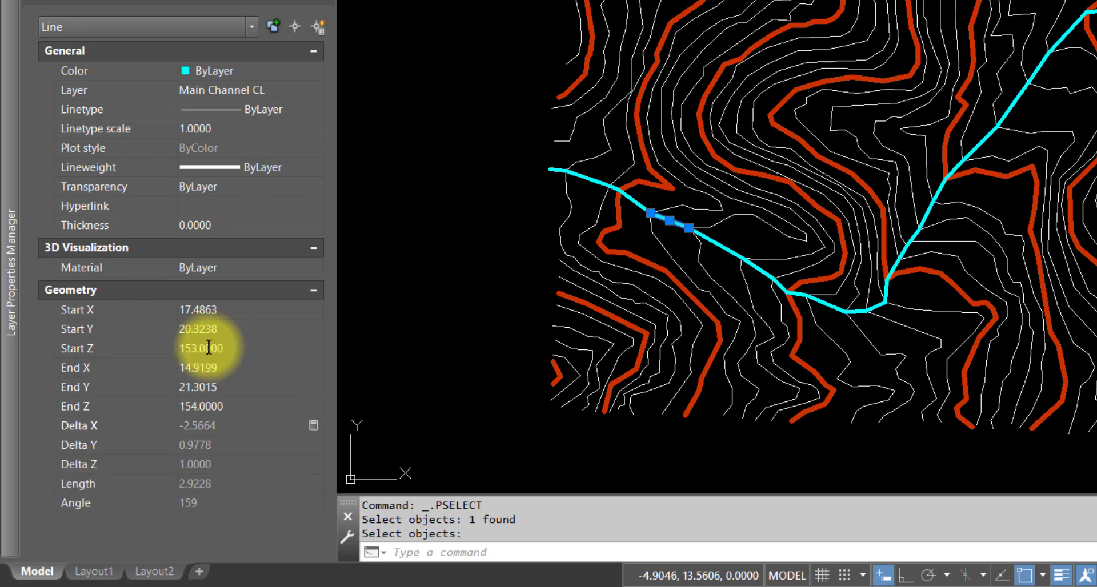
Step: Set the channel segment ending at the 155 ft index contour to Start Z 154 and End Z 155
click(295, 27)
click(639, 205)
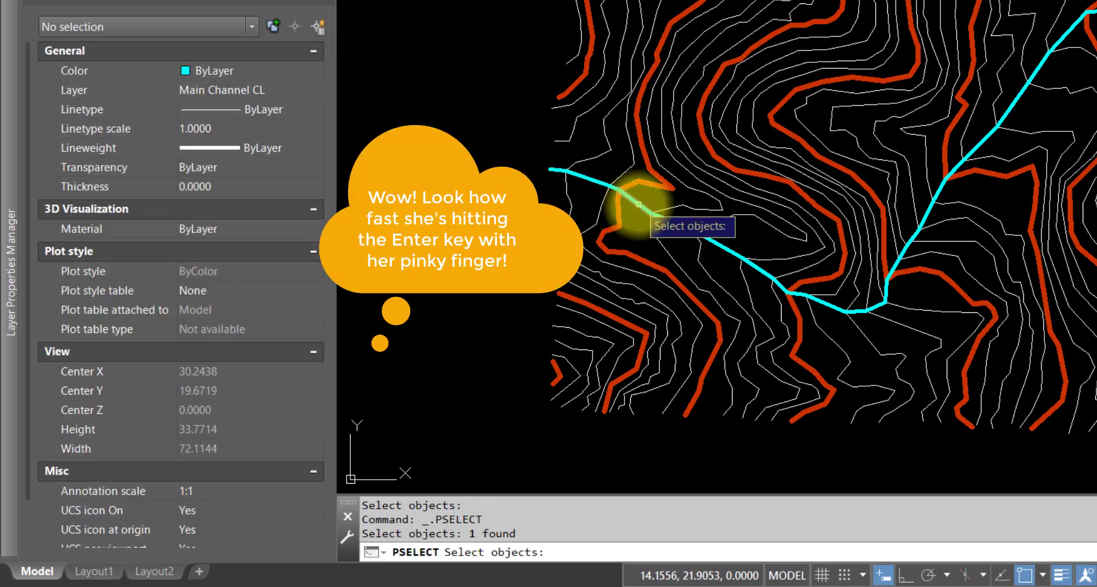
key(Return)
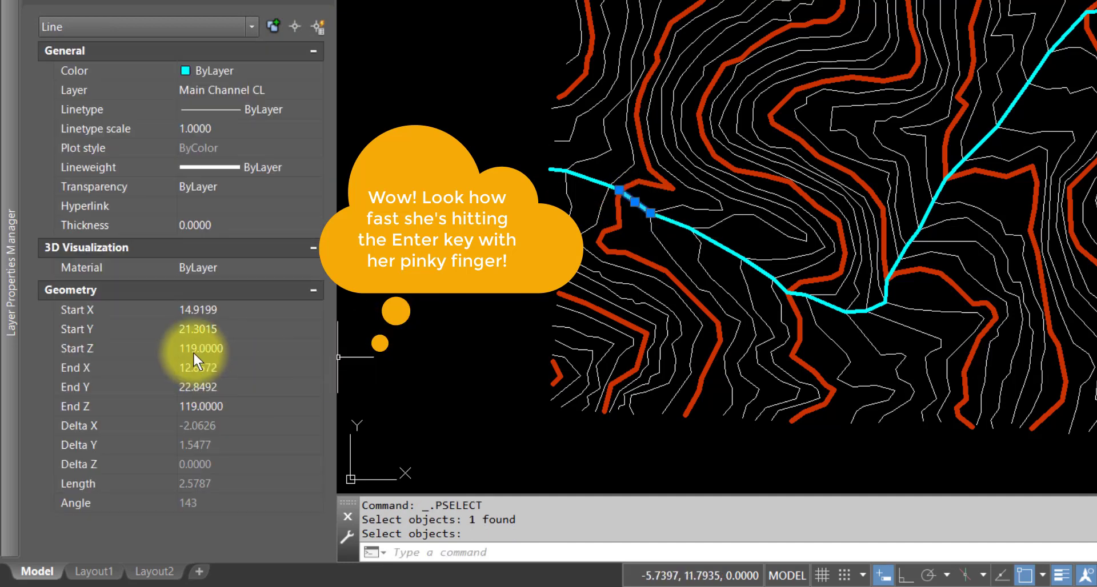
key(Return)
key(Return)
key(Return)
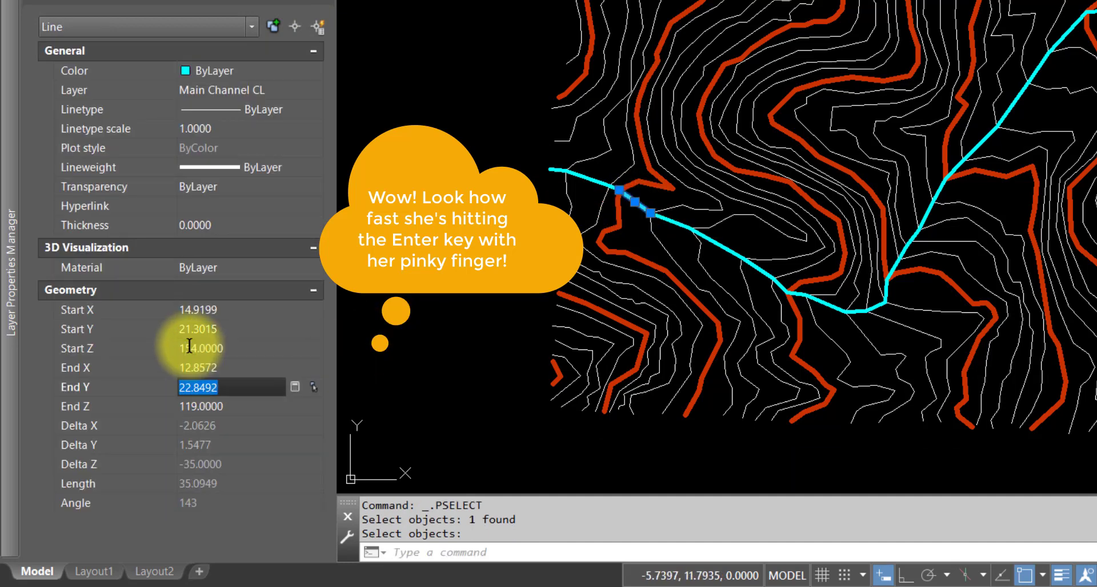
text(154)
key(Return)
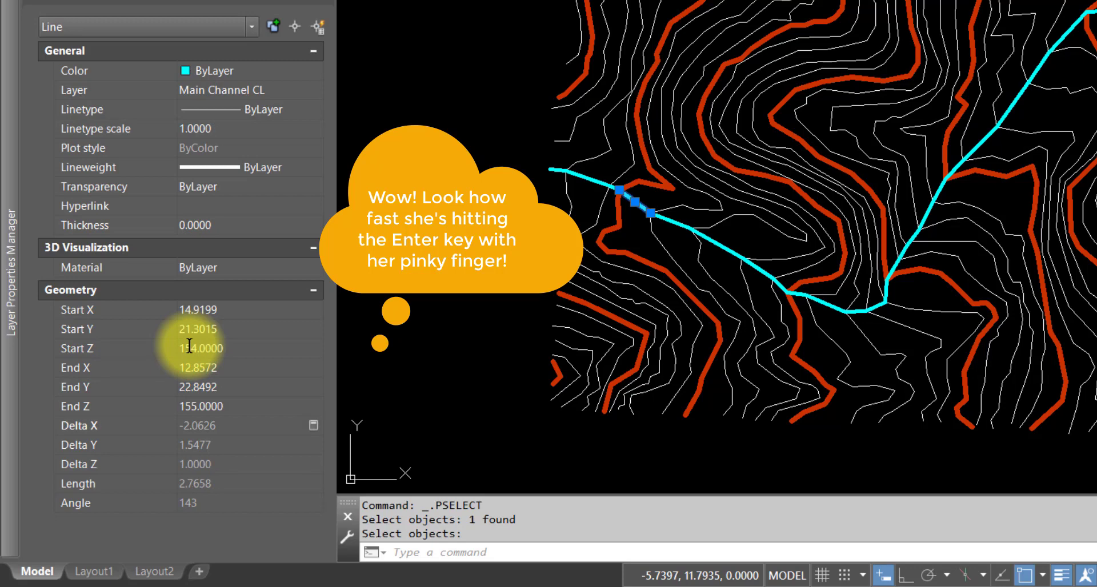
Step: Set the short channel segment just west of the 155 ft index contour to Start Z 155 and End Z 156
click(295, 27)
click(588, 184)
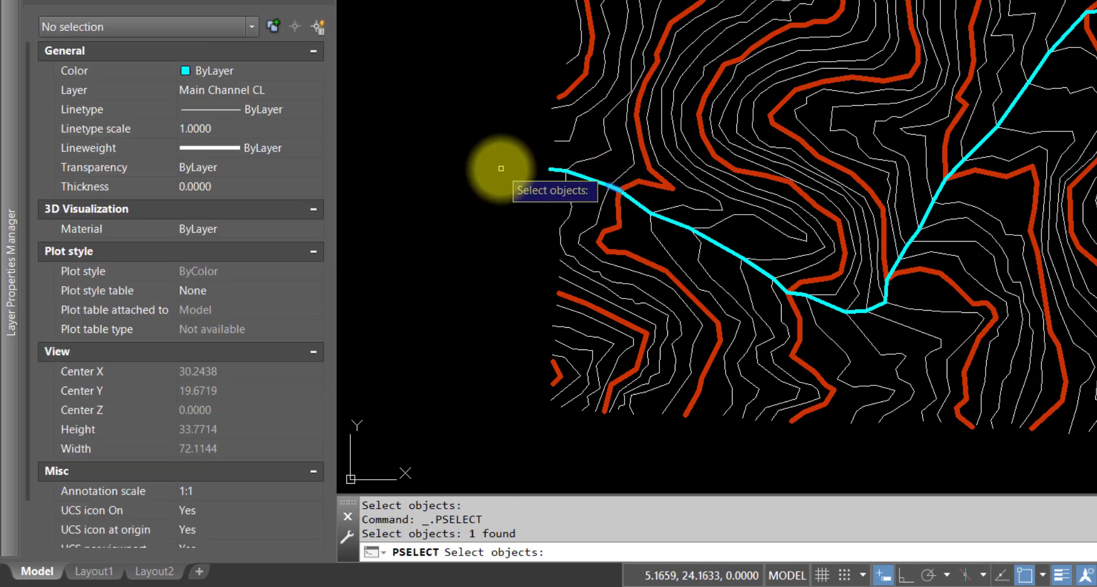
key(Return)
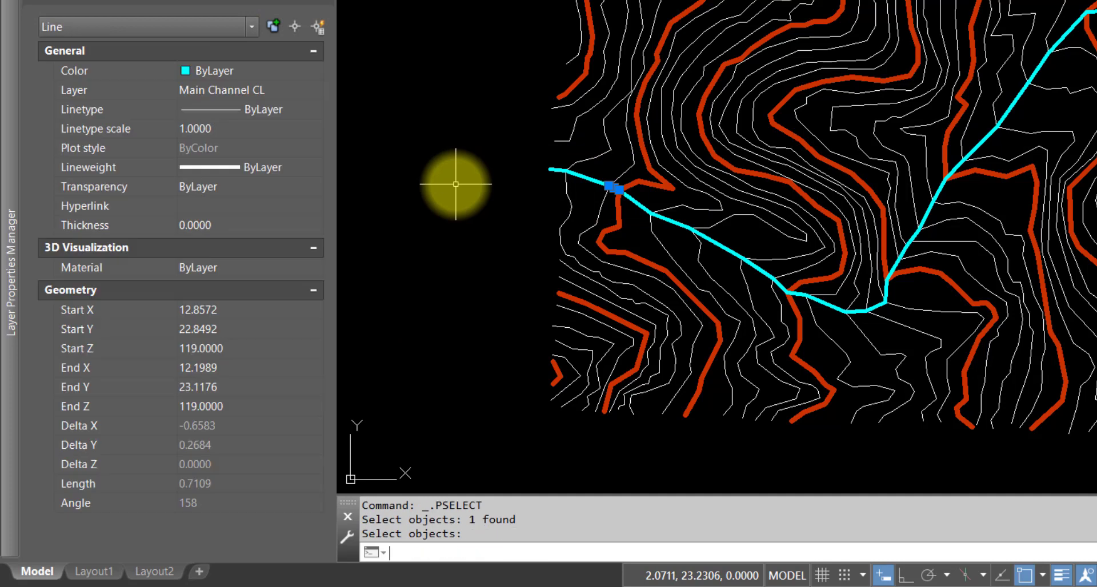
click(200, 348)
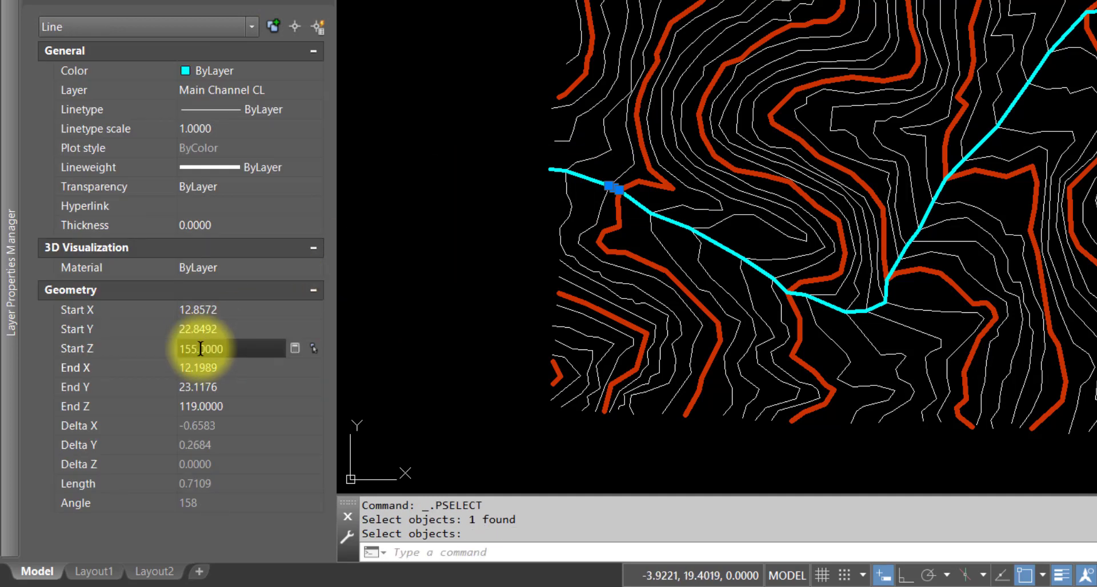
key(Tab)
key(Tab)
key(Tab)
key(Return)
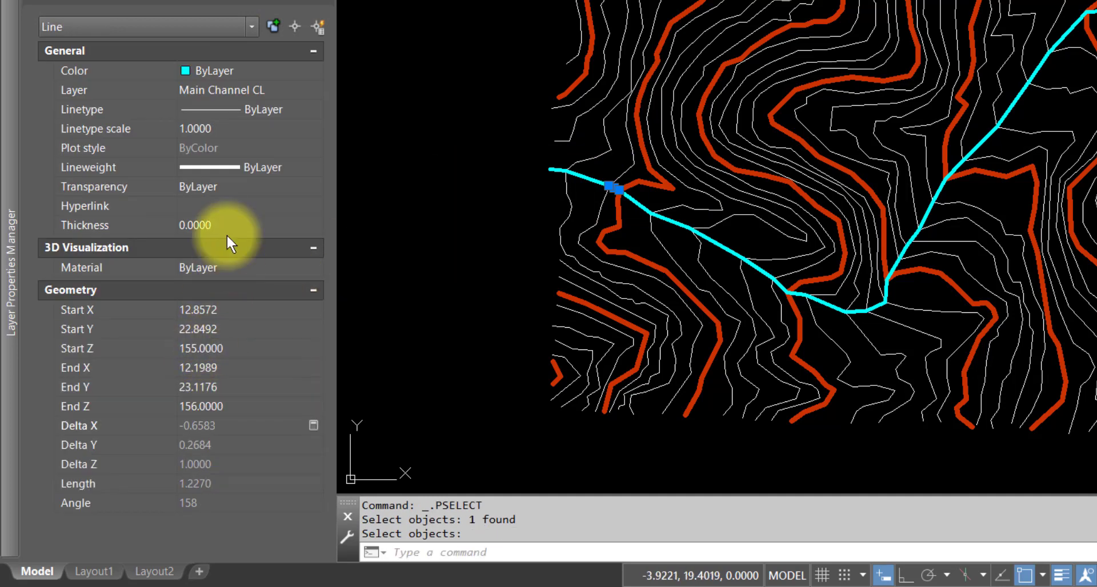
Step: Set the second channel segment west of the 155 ft index contour to Start Z 156 and End Z 157
click(297, 26)
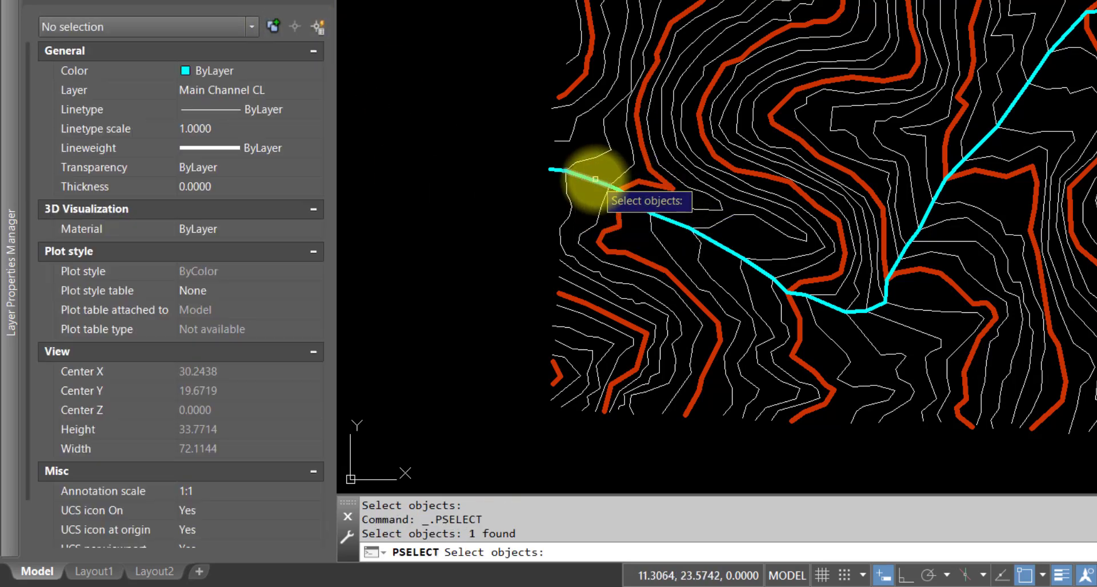
key(Return)
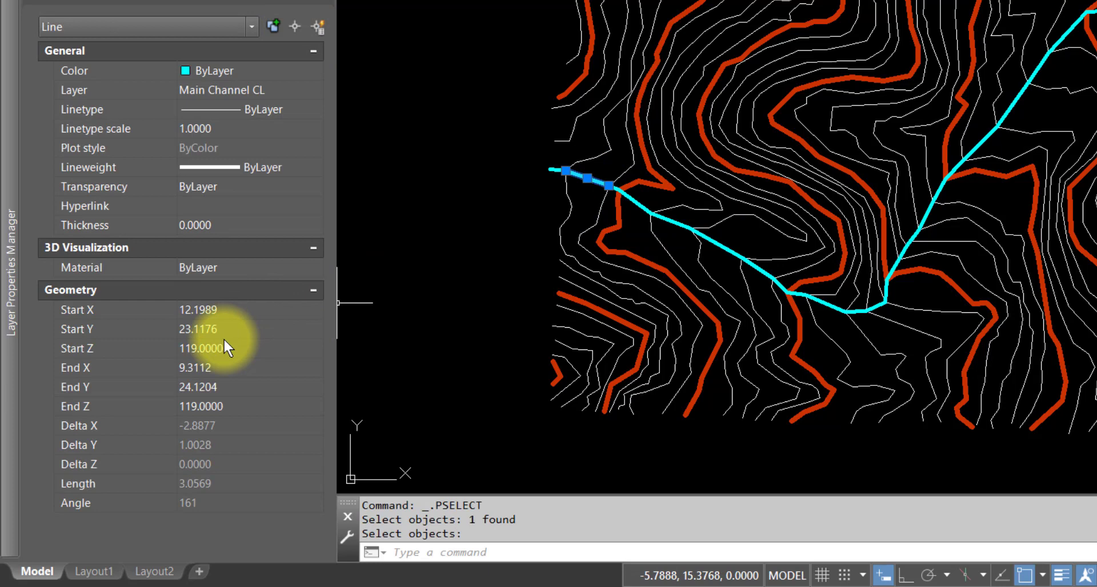
click(197, 349)
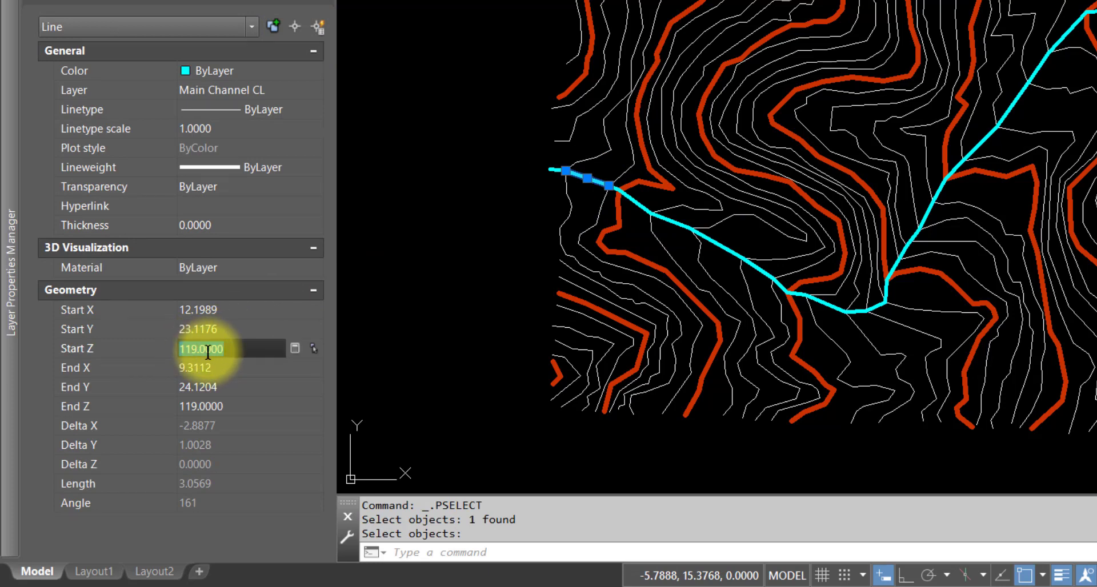
text(156)
key(Tab)
key(Tab)
key(Tab)
text(157)
key(Return)
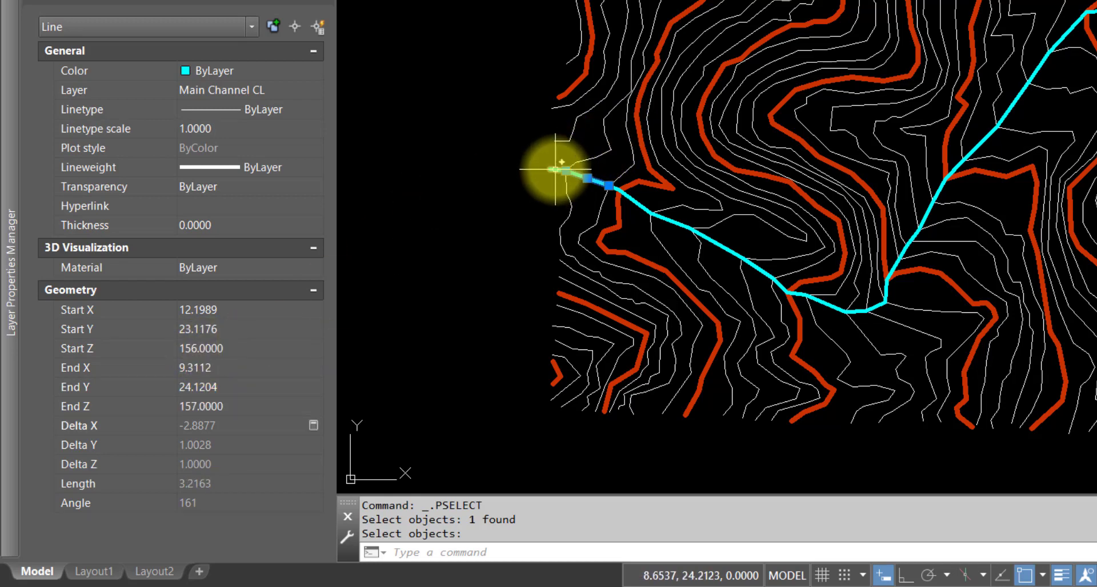
Step: Set the westernmost channel segment to Start Z 157 and End Z 158, and clear the selection
click(296, 27)
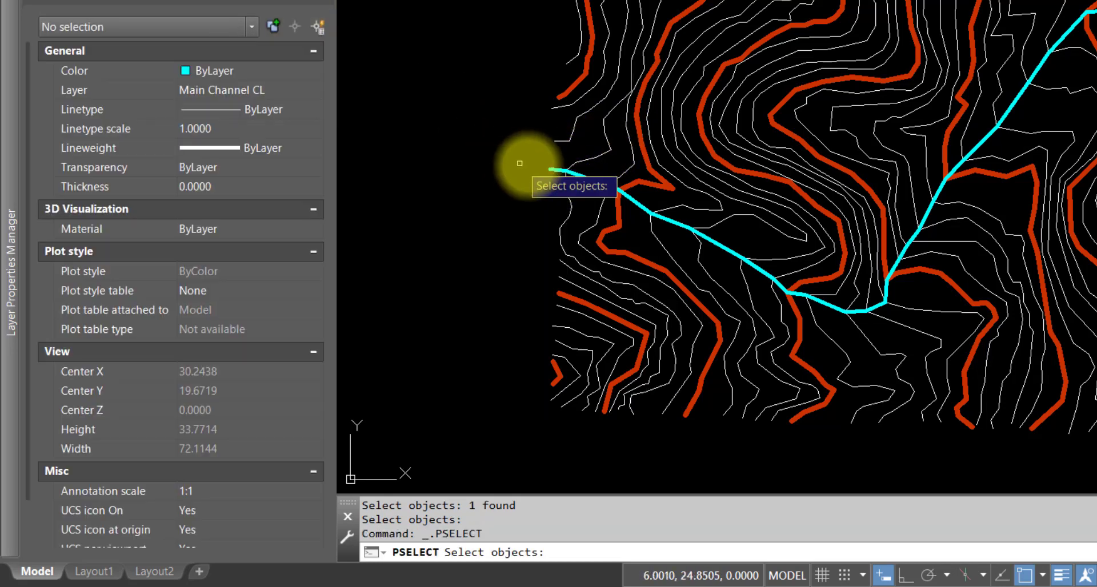
key(Return)
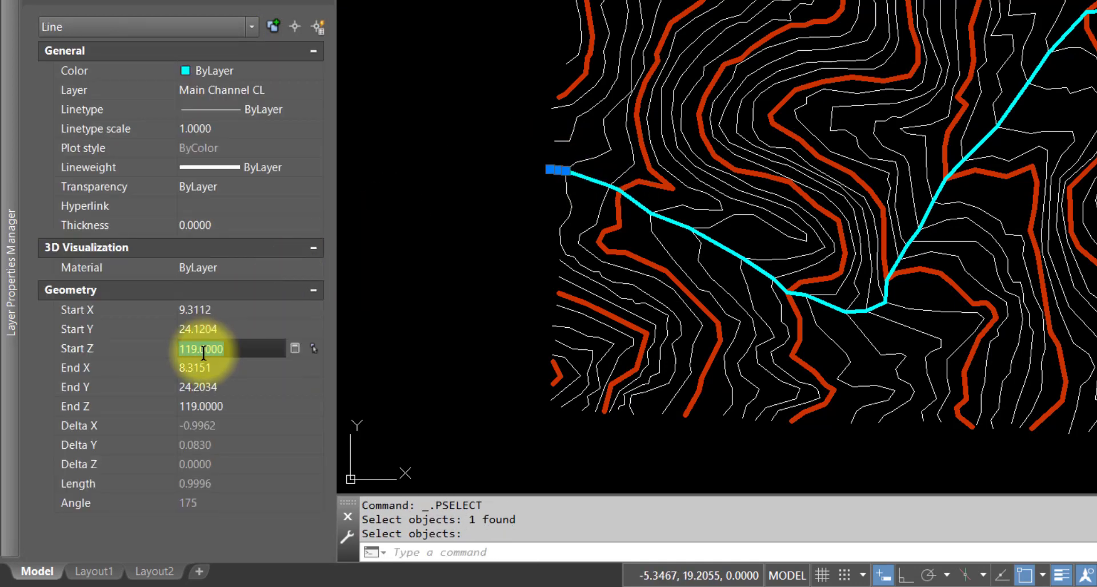
key(Tab)
key(Tab)
key(Tab)
text(158)
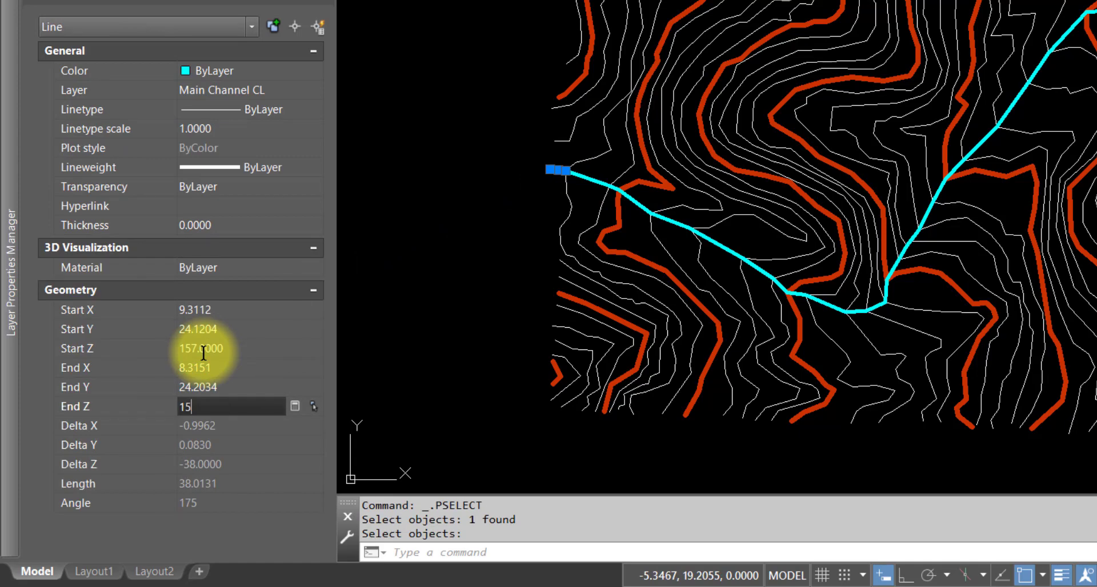
key(Tab)
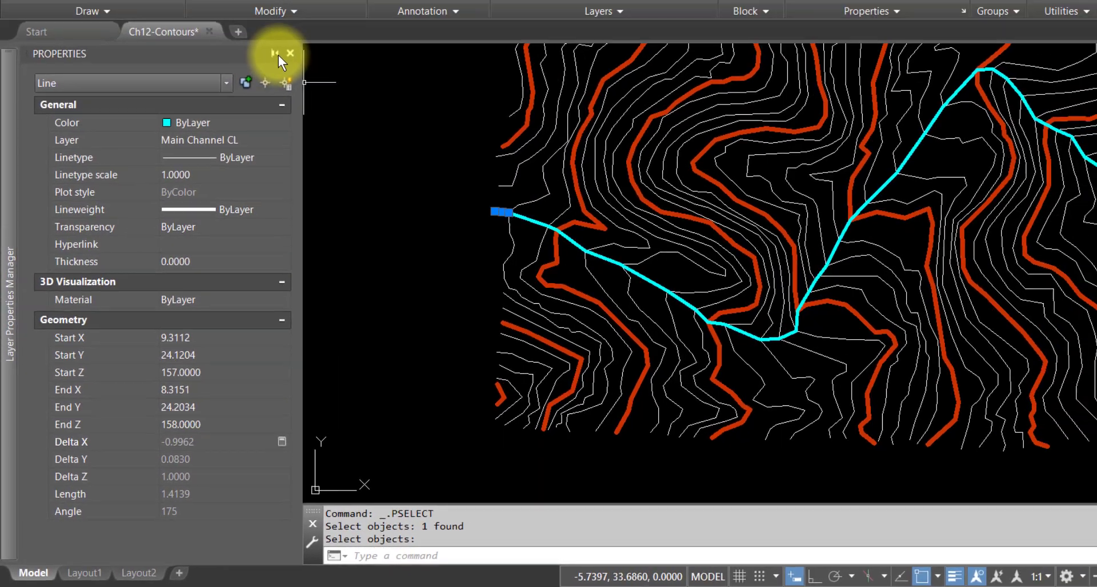
key(Escape)
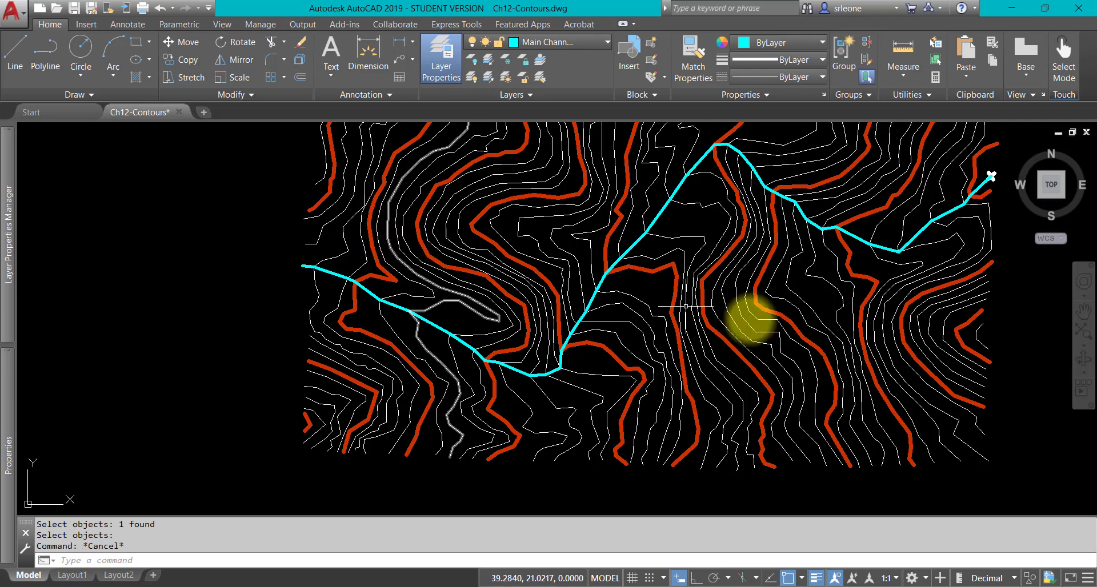
Step: Rotate the contour drawing from the top view to the front view, looking from the south
scroll(747, 300, down, 2)
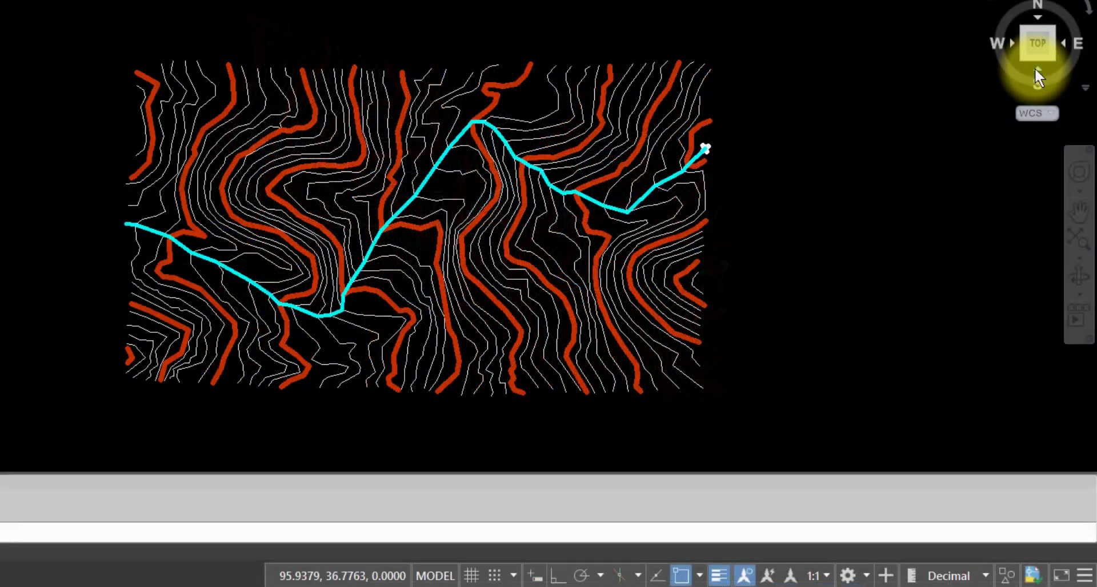
click(1033, 67)
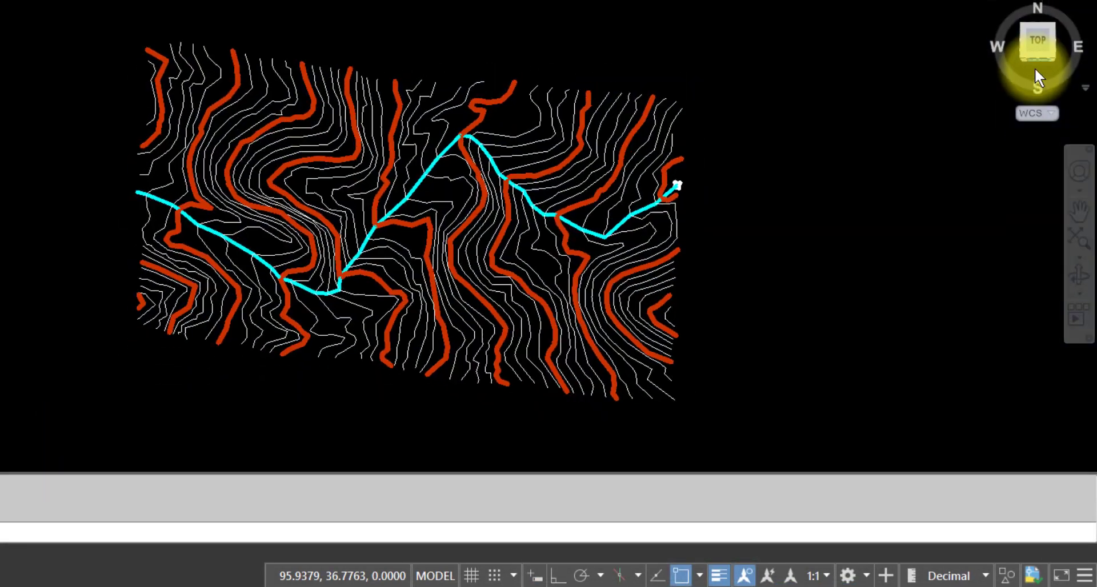